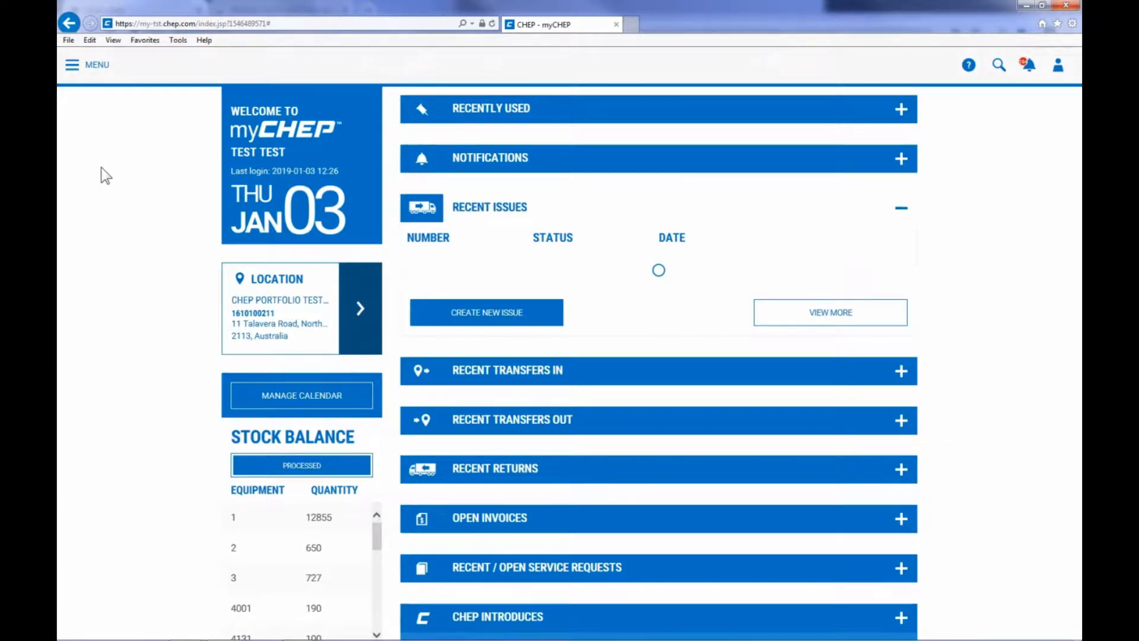
Open the form for creating a new transfer and check the sending location selection.
click(85, 75)
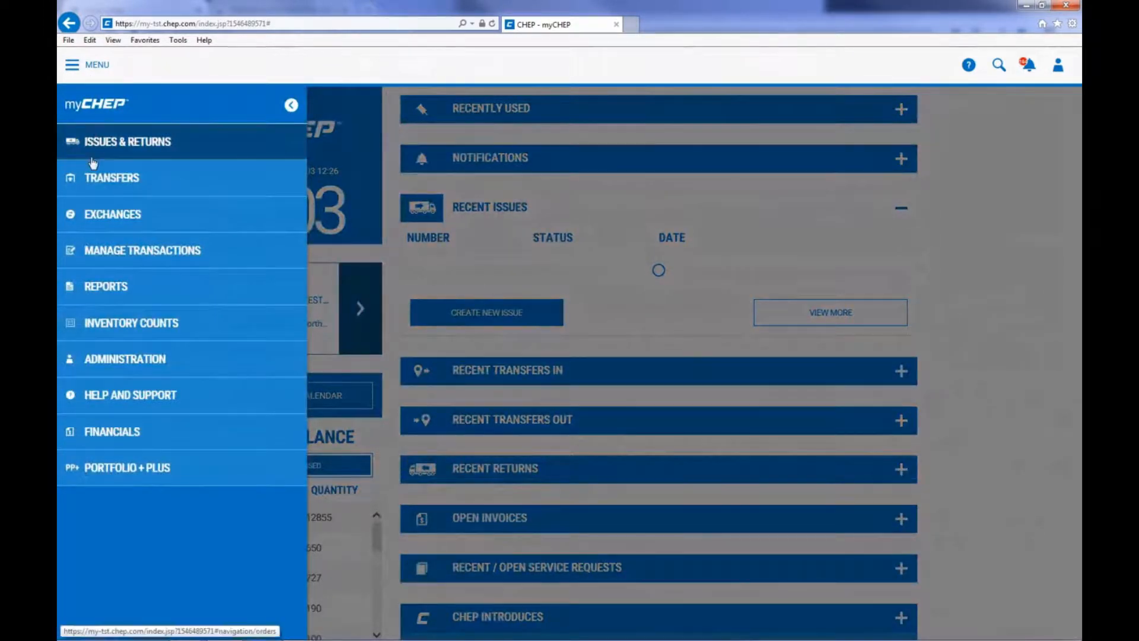
click(93, 179)
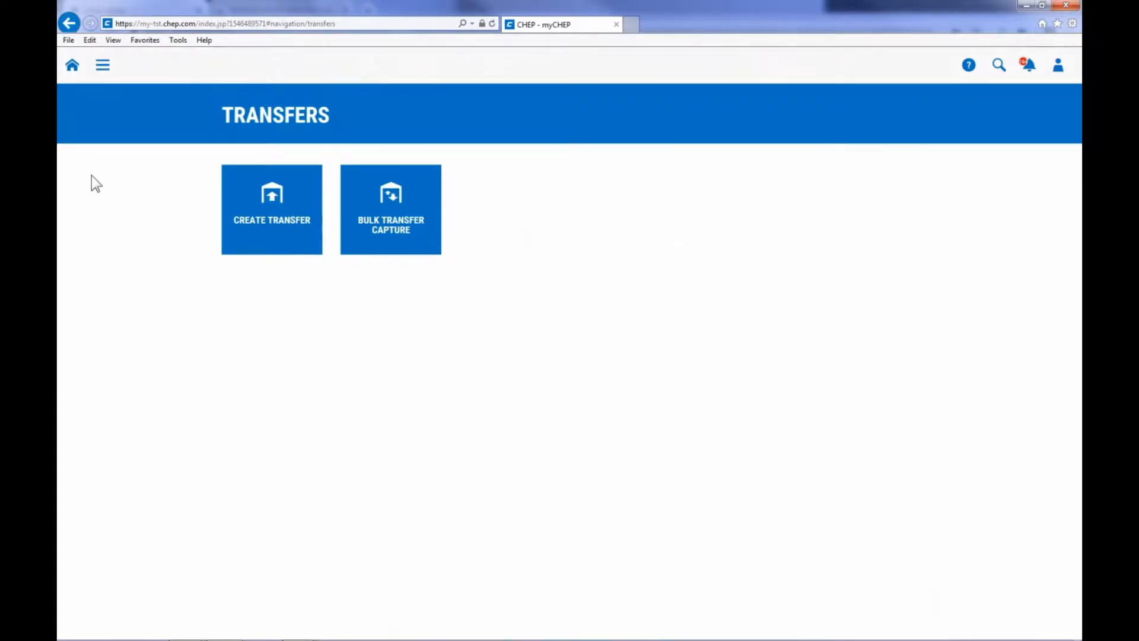
click(266, 212)
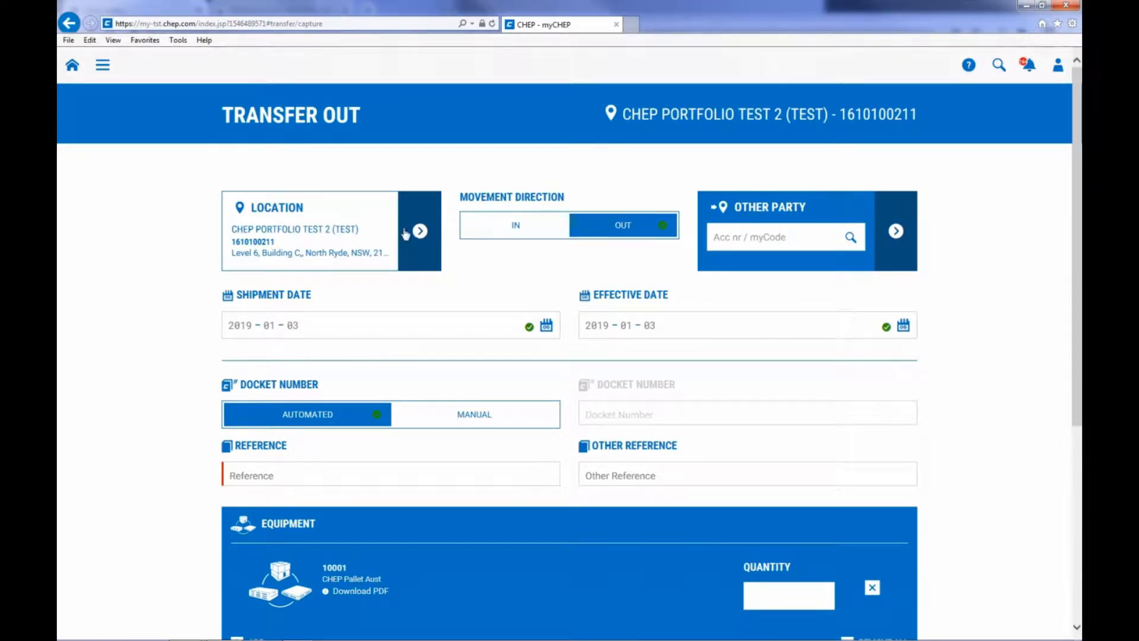
click(418, 232)
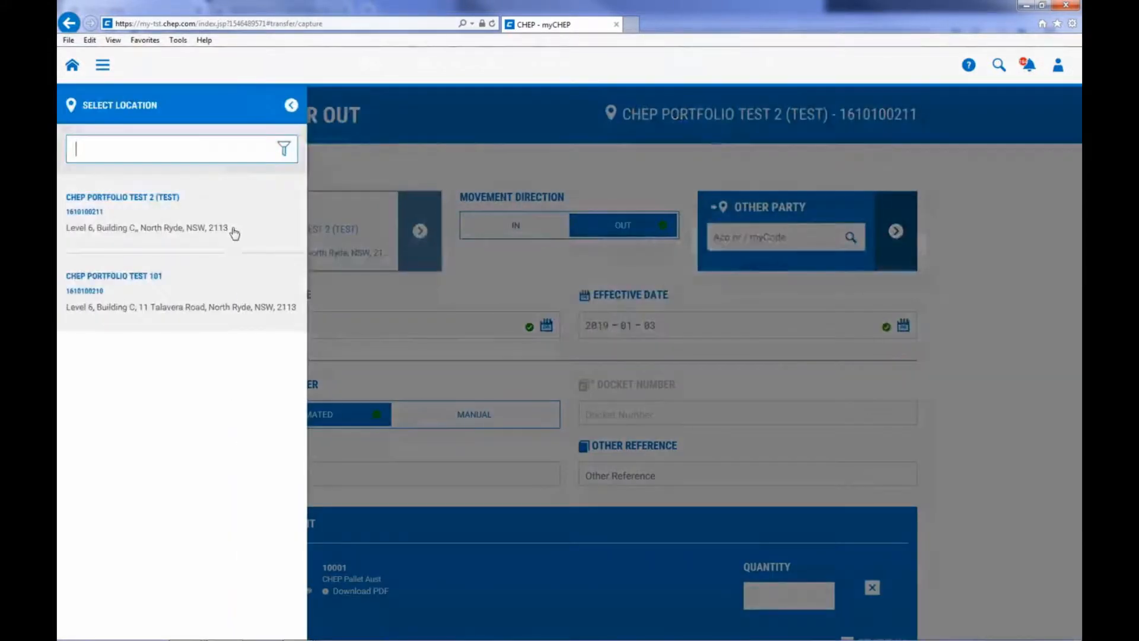
click(235, 231)
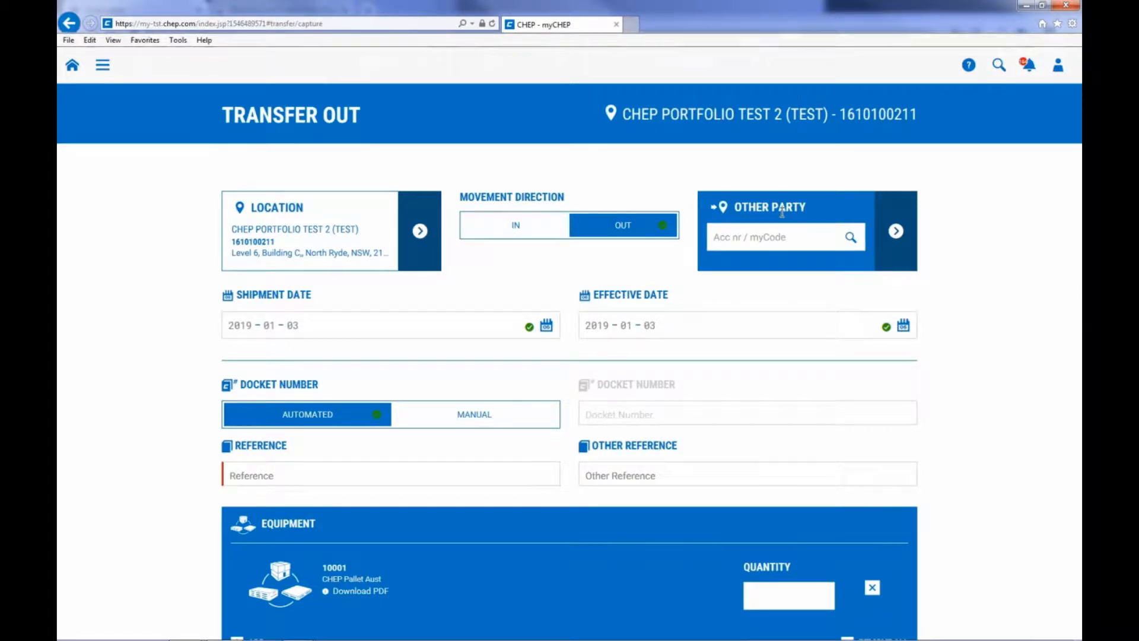
Look up the receiving company's account number and choose CHEP Portfolio Test 101 as the other party.
click(750, 241)
text(161)
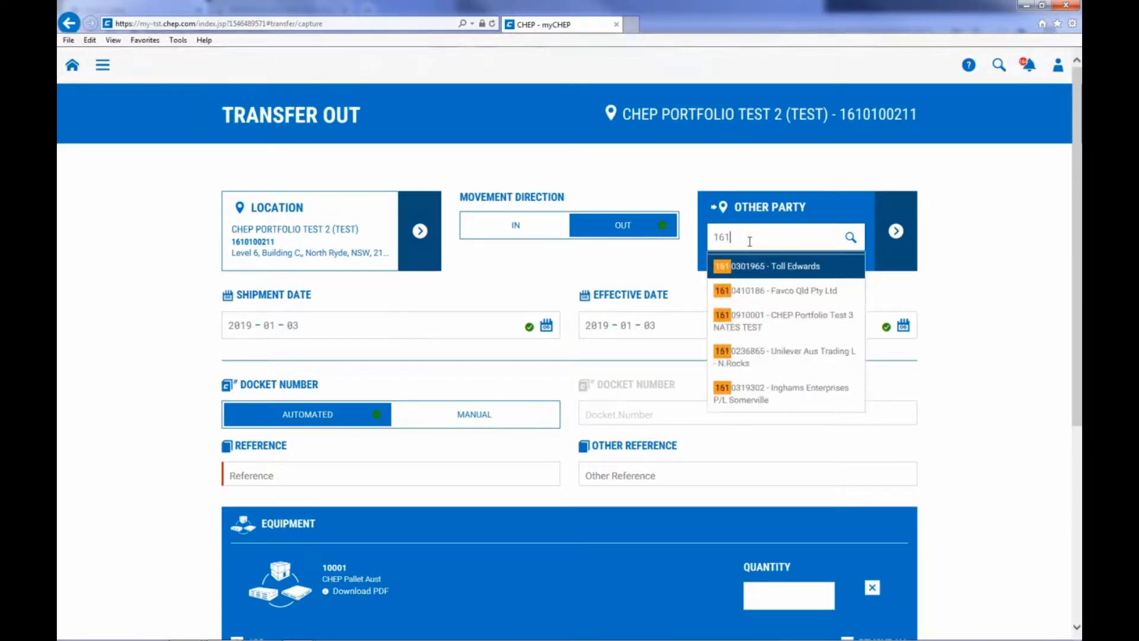
text(0109210)
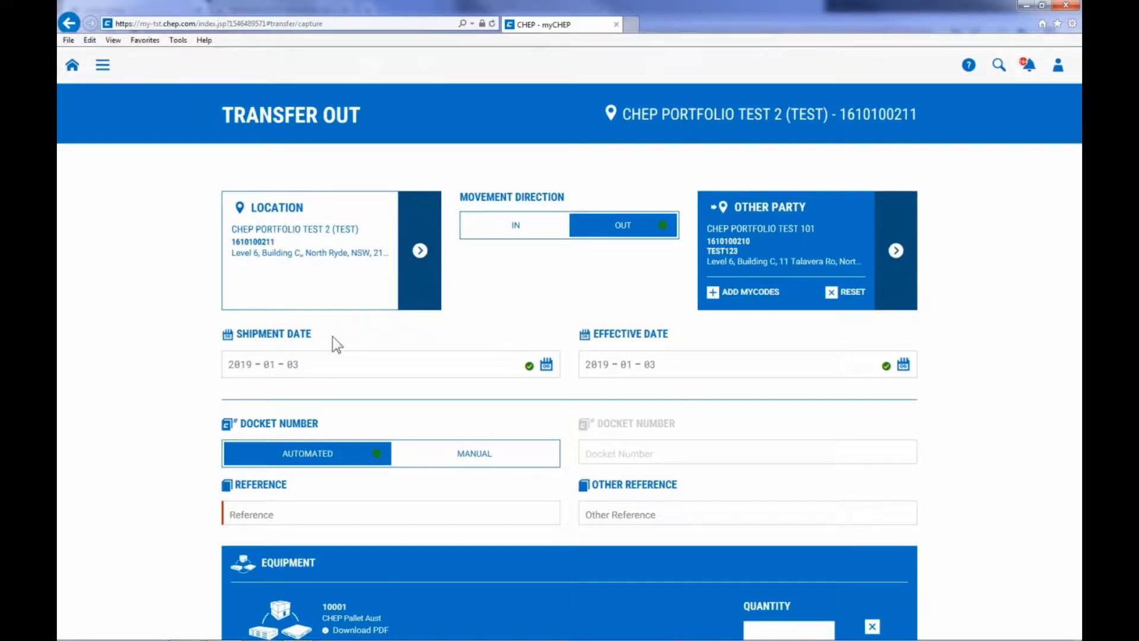
Set the shipment date to 2019-01-01 and the effective date to 2019-01-02.
click(546, 364)
click(888, 215)
click(903, 364)
click(925, 216)
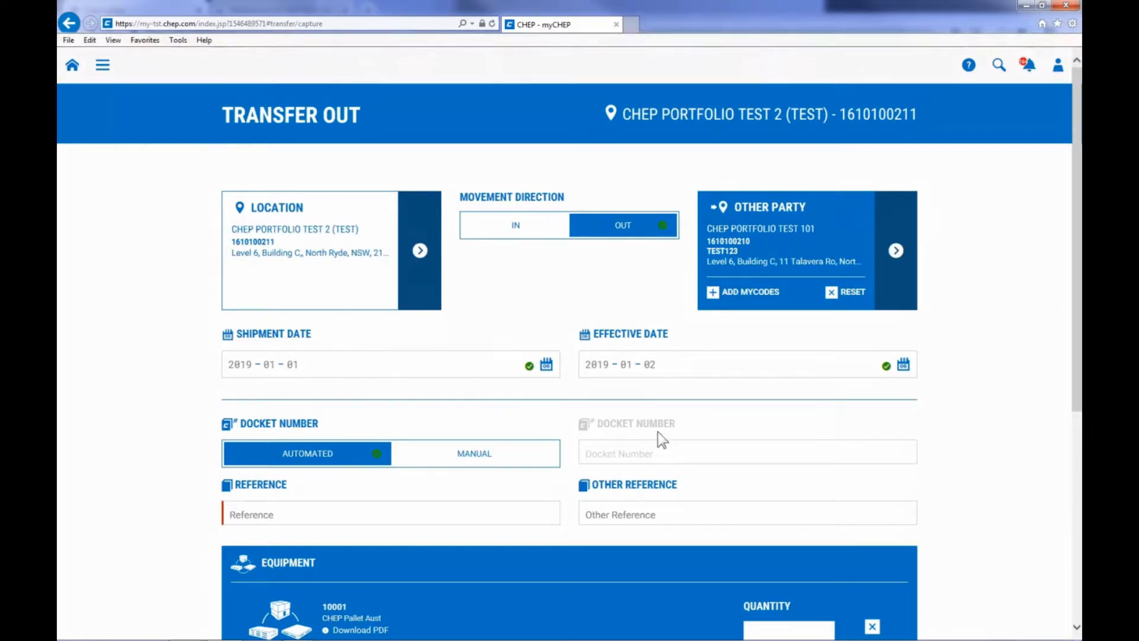
Try manual docket numbering, return it to automated, and enter "test 1" as both the reference and the other reference.
click(523, 457)
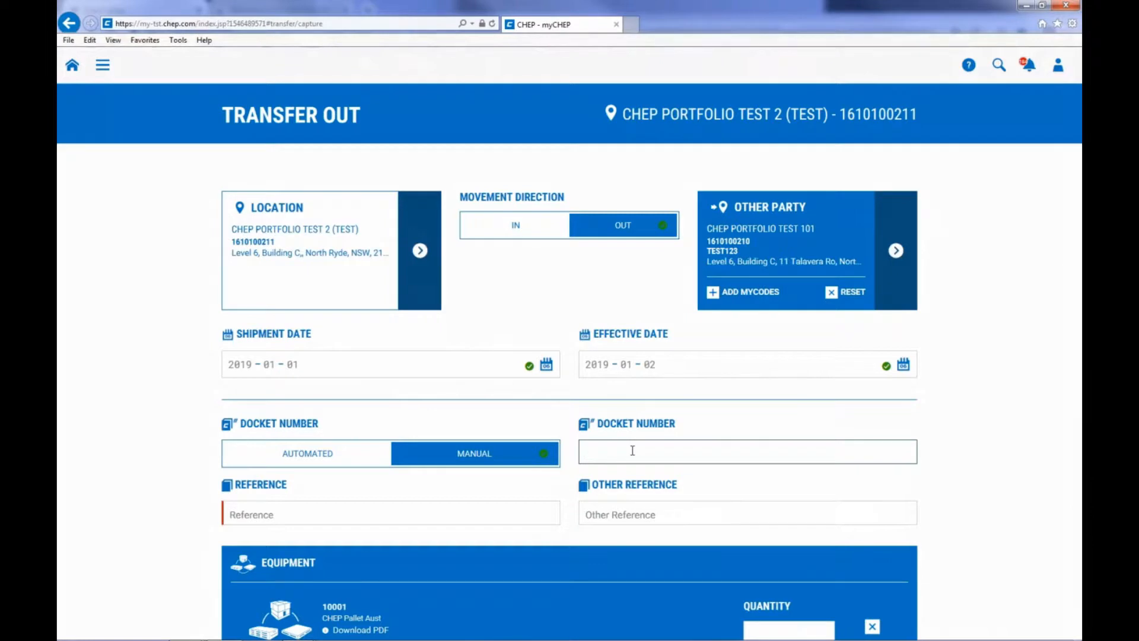
click(320, 460)
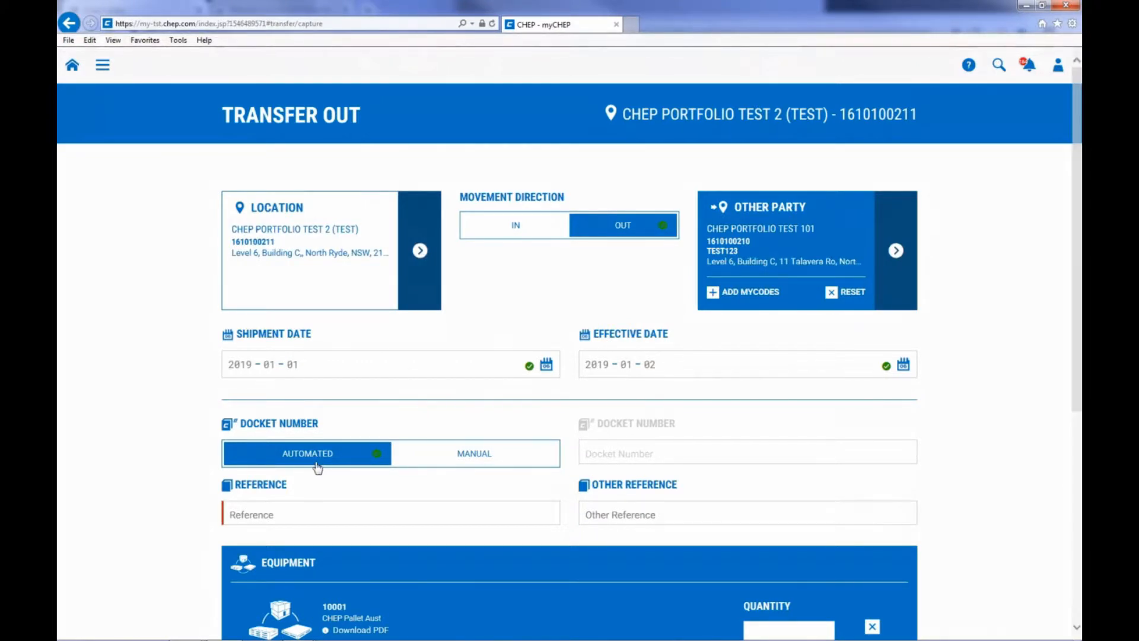
click(243, 514)
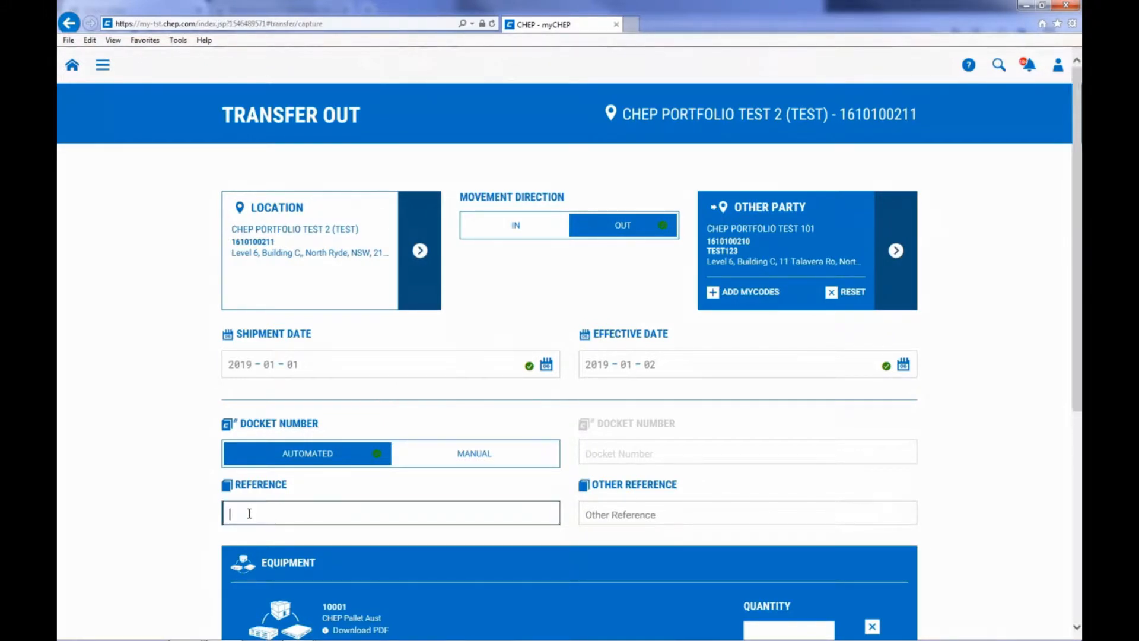
text(test 1)
click(668, 515)
text(tet)
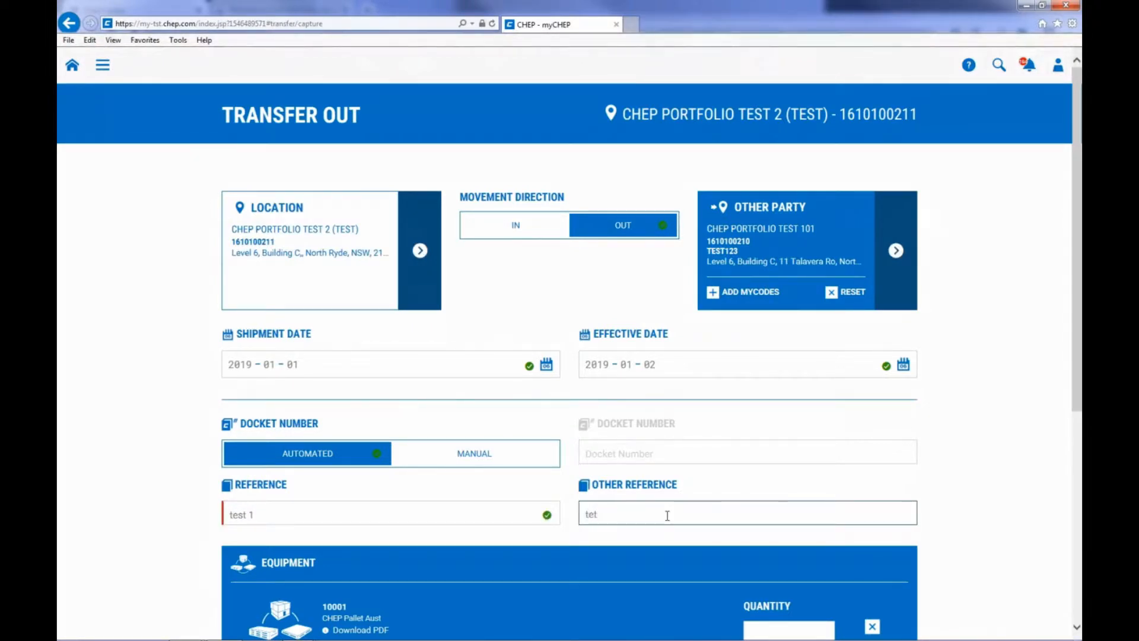
key(BackSpace)
text(st 1)
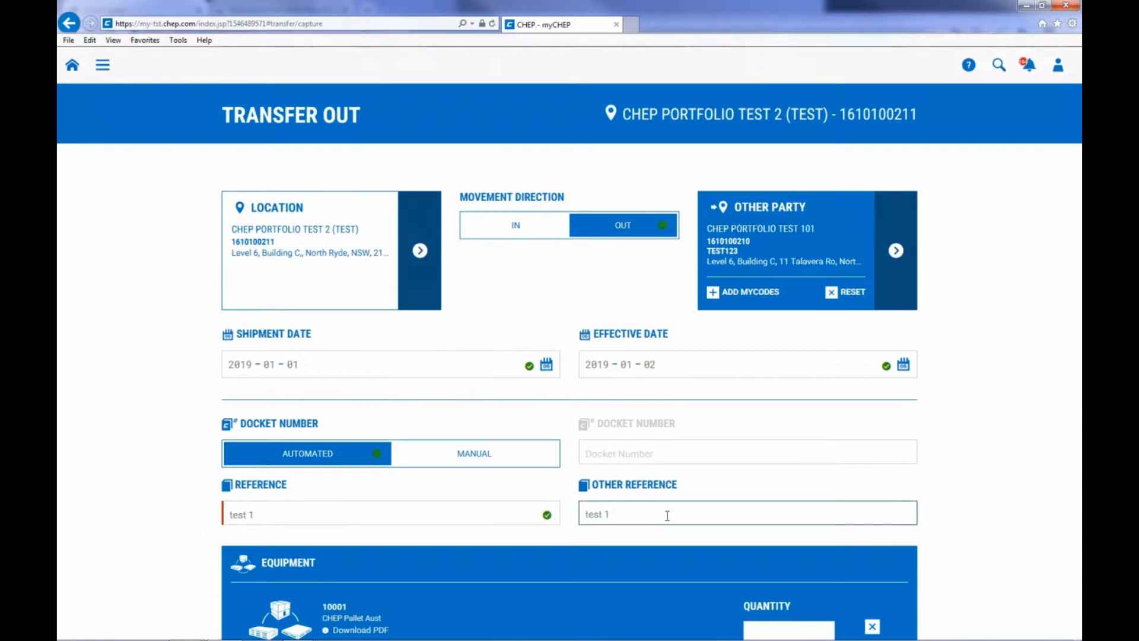
Set the quantity of equipment 10001 CHEP Pallet Aust to 10 through the add-equipment list.
scroll(668, 516, down, 1)
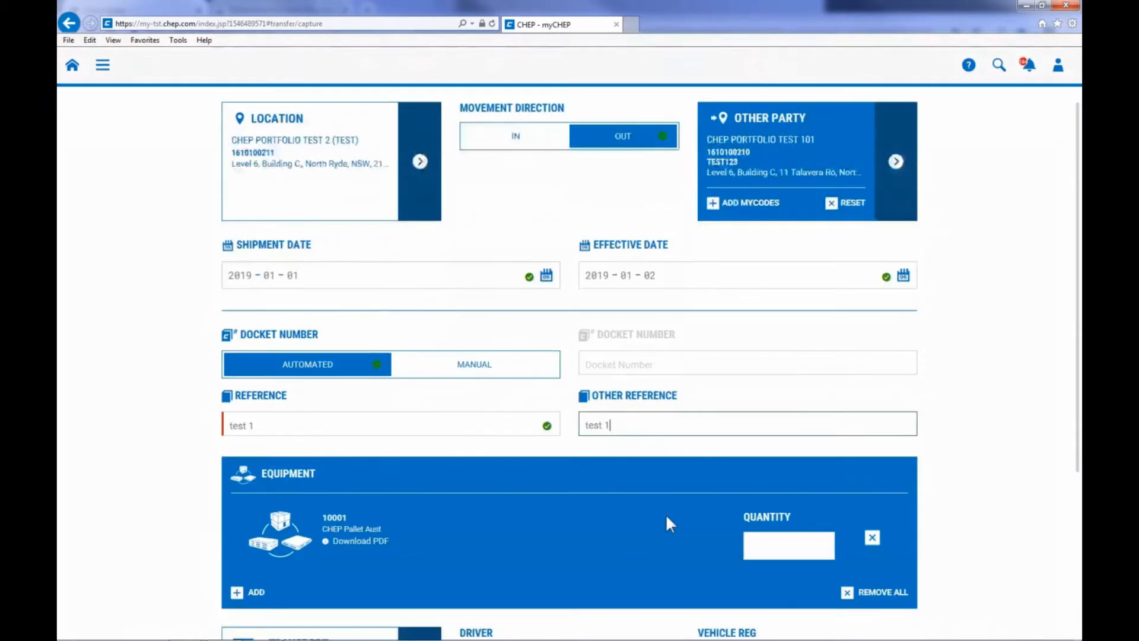
scroll(667, 518, down, 1)
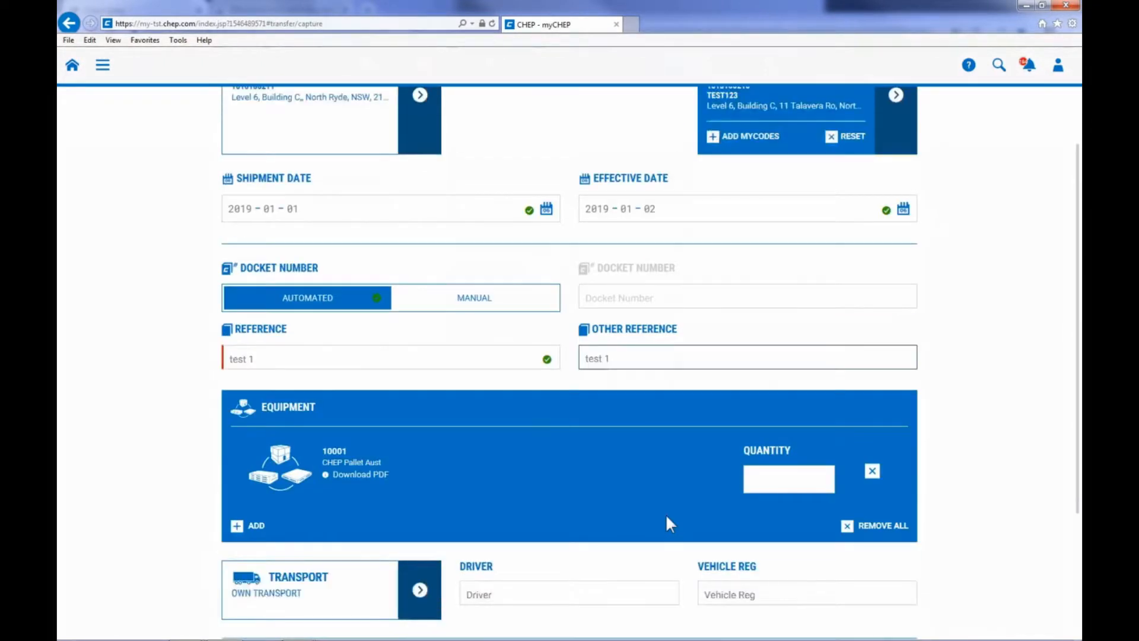
scroll(666, 516, down, 3)
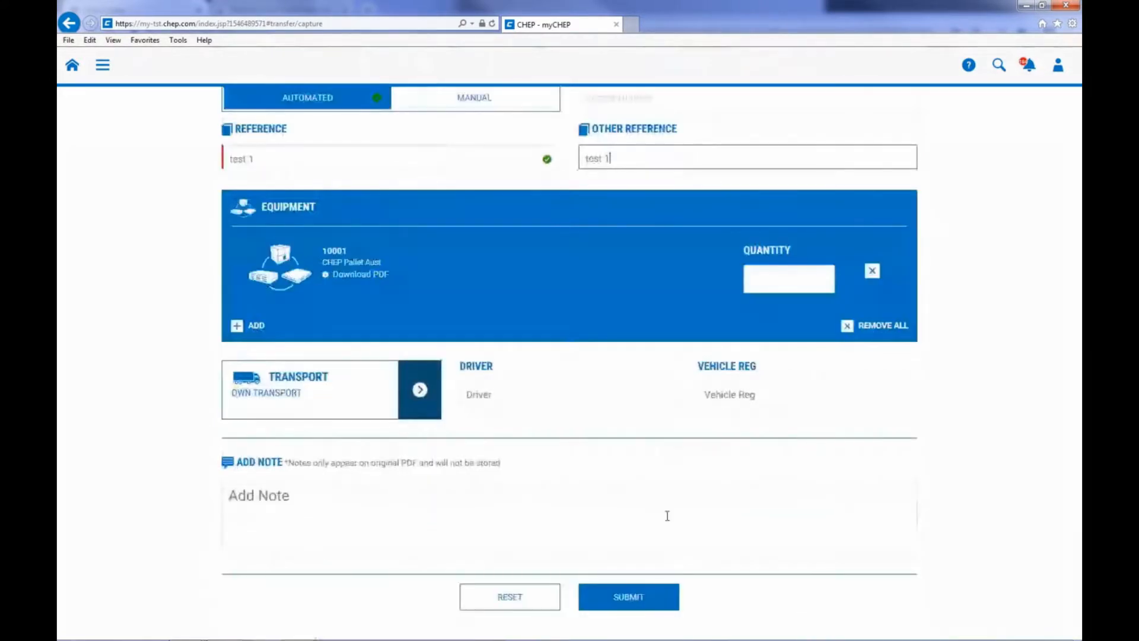
click(236, 327)
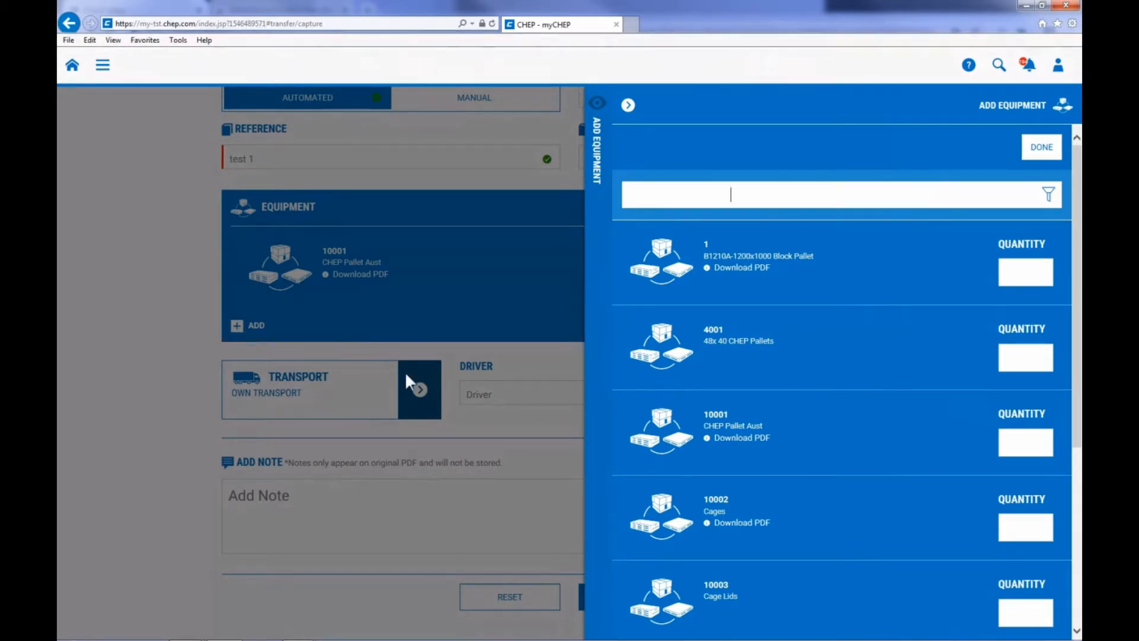
click(1009, 439)
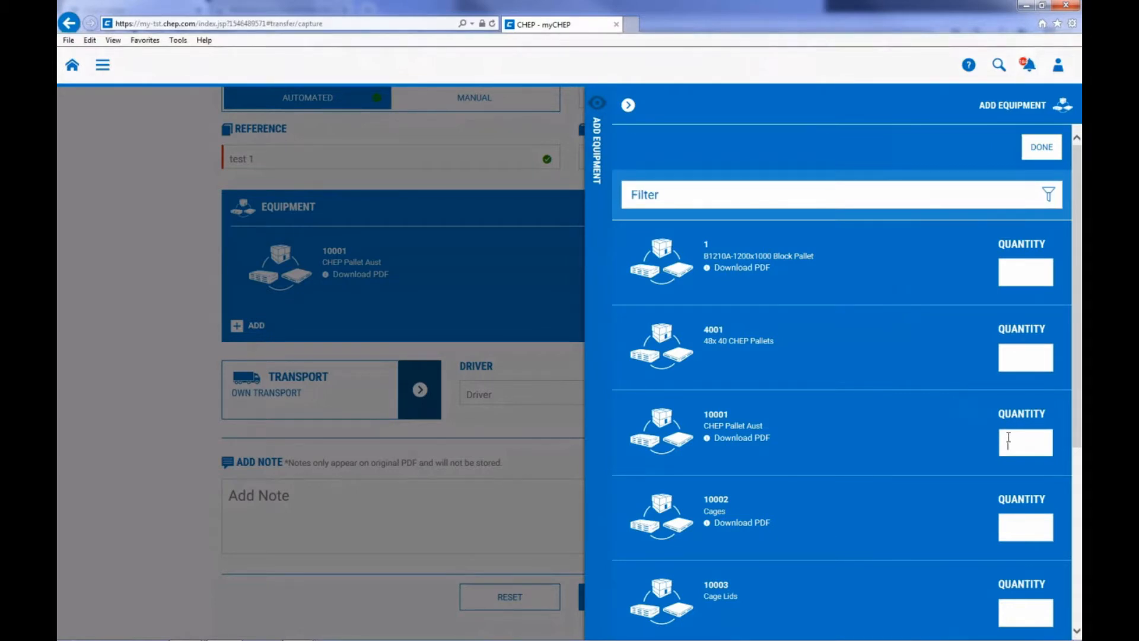
text(10)
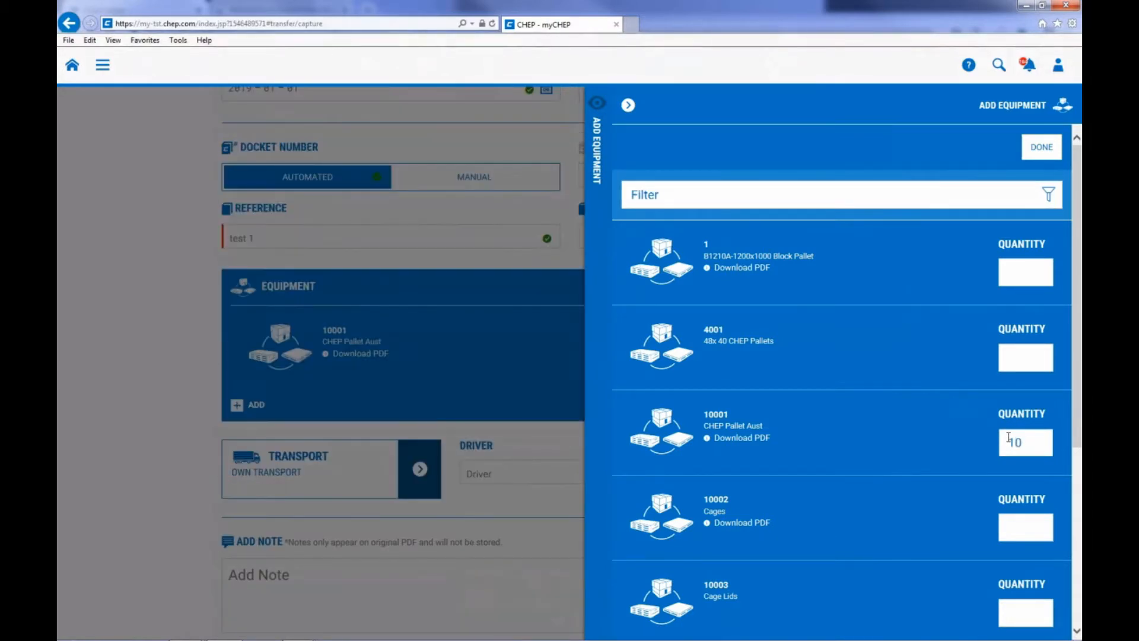
click(1051, 153)
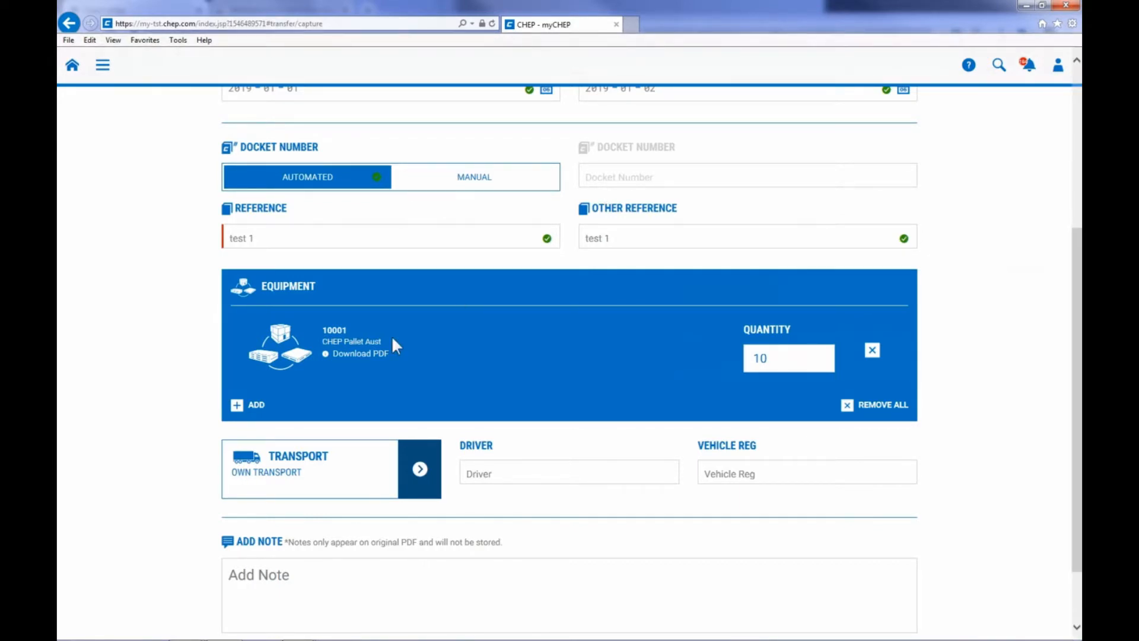
View the Australian Wooden Pallet PDF for equipment 10001 and close it again.
click(383, 356)
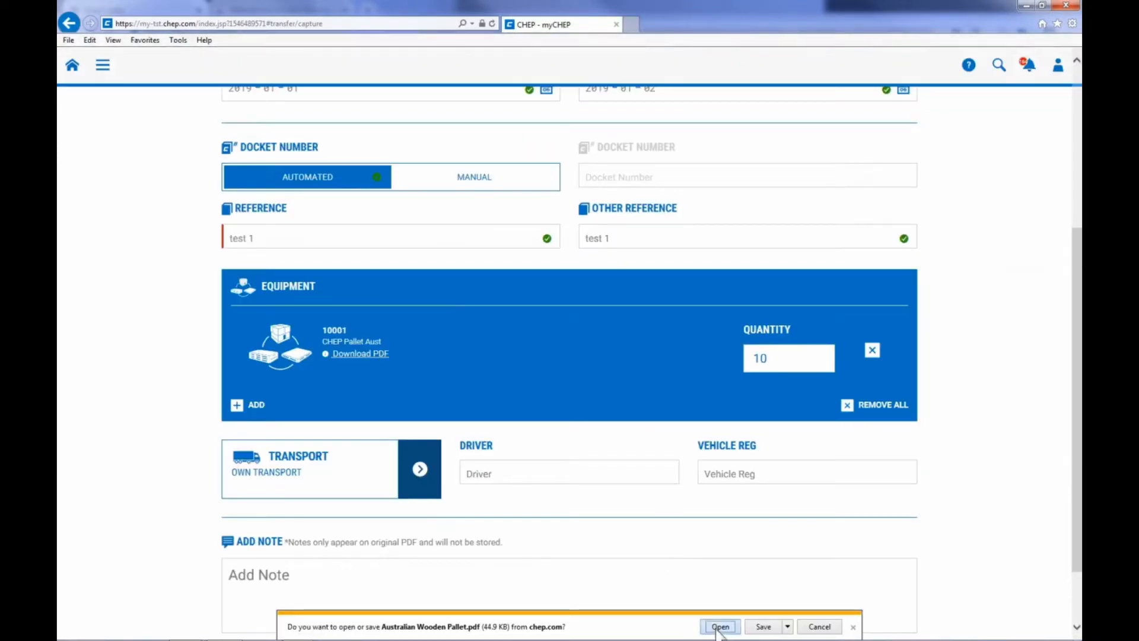
click(718, 623)
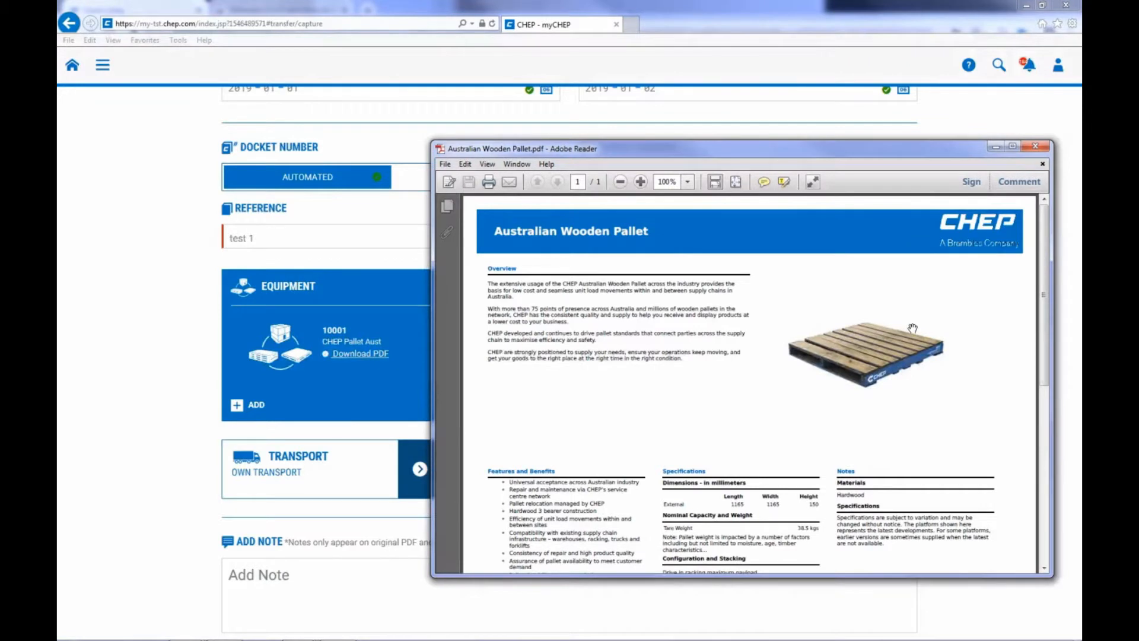
click(1035, 146)
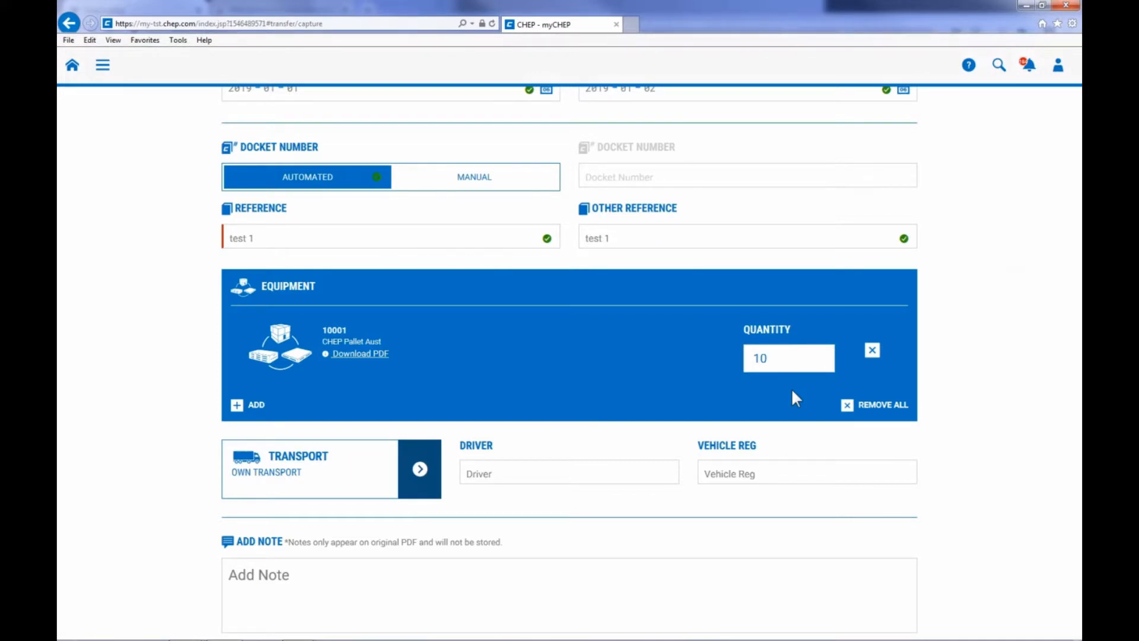
Remove the CHEP Pallet Aust line from the equipment and add 10001 CHEP Pallet Aust again with quantity 10.
click(872, 350)
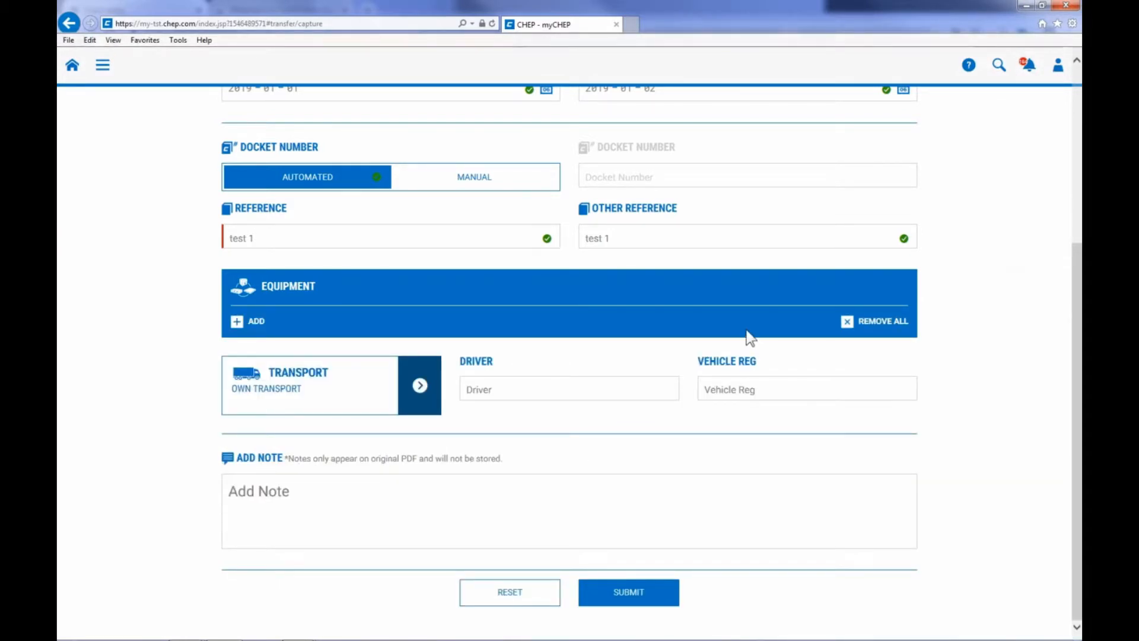
click(238, 324)
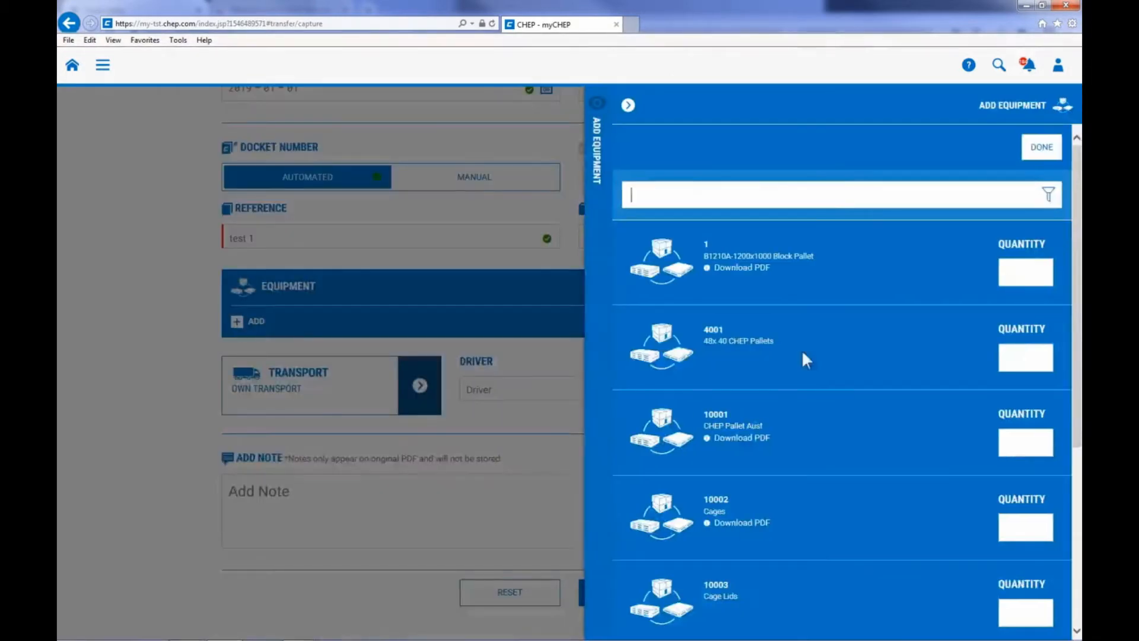
click(1008, 439)
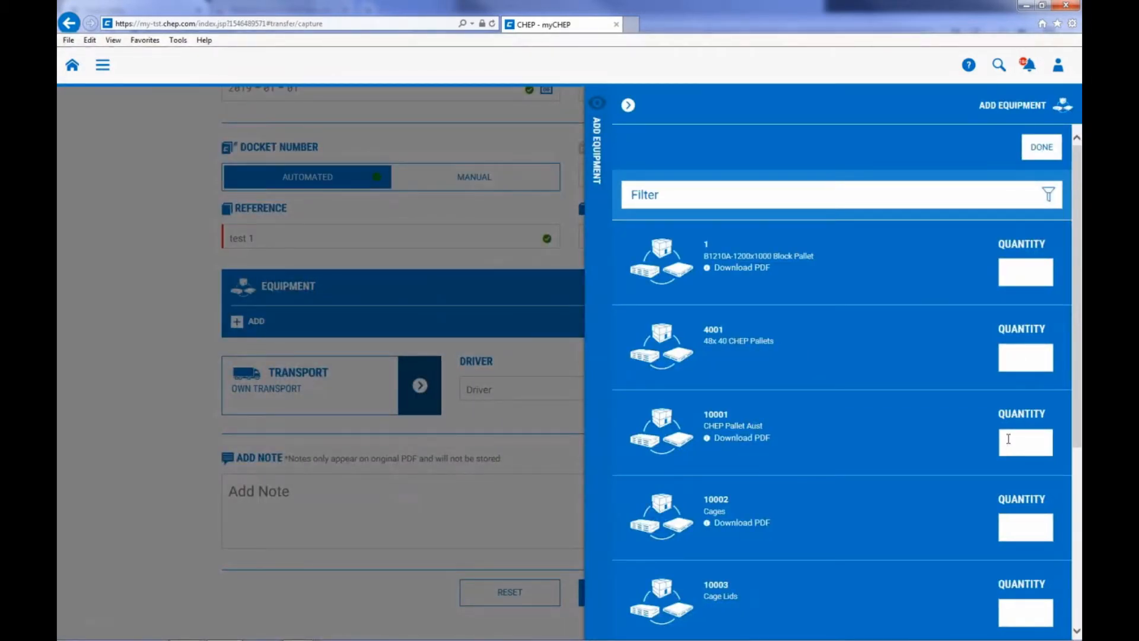
text(10)
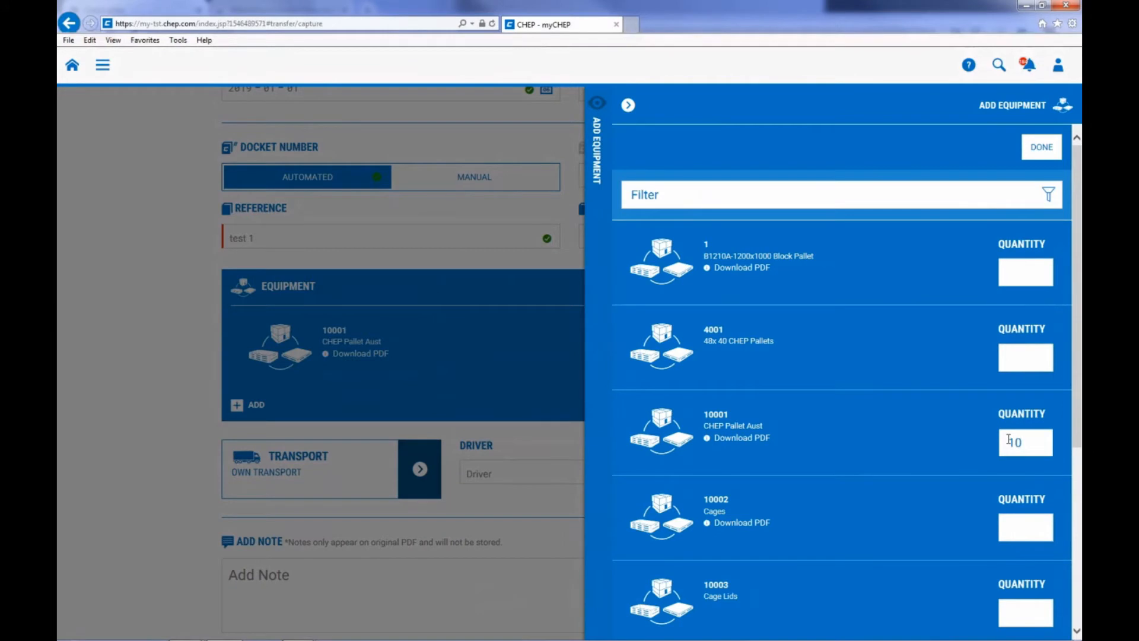
click(1047, 154)
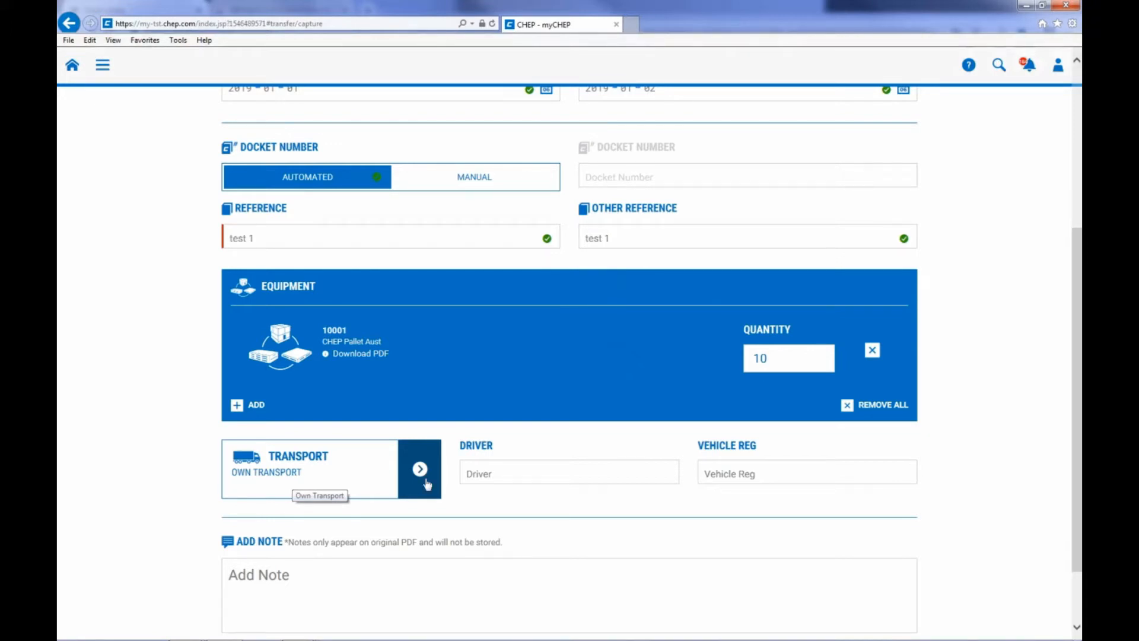
Enter the driver's name and set the vehicle registration to 111kjo for the transport.
click(489, 473)
text(Je)
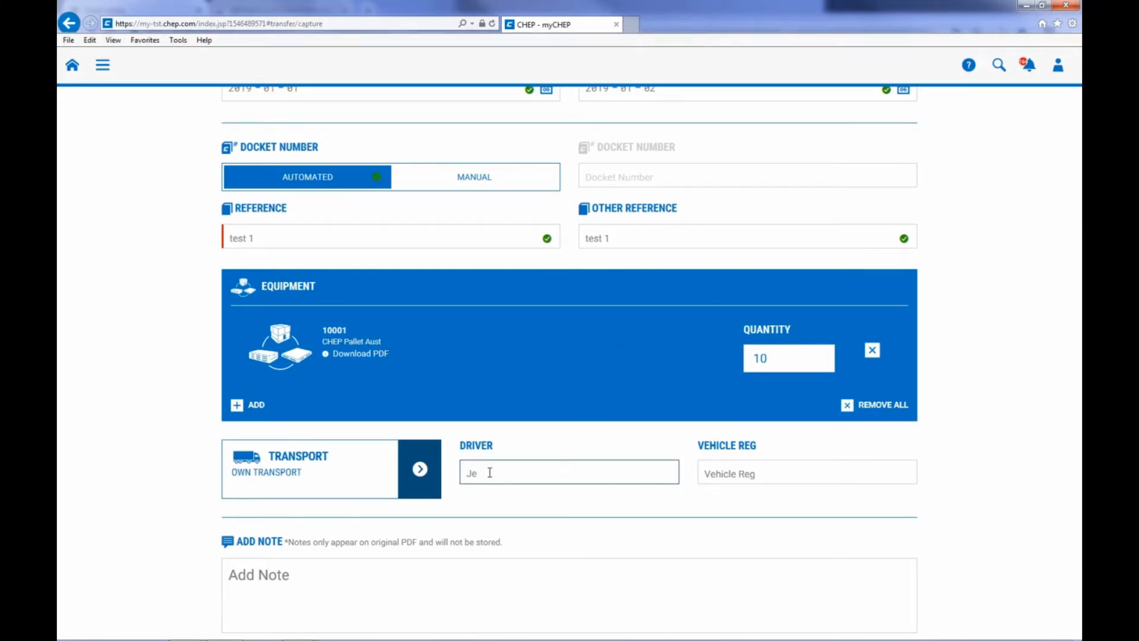
text(enn)
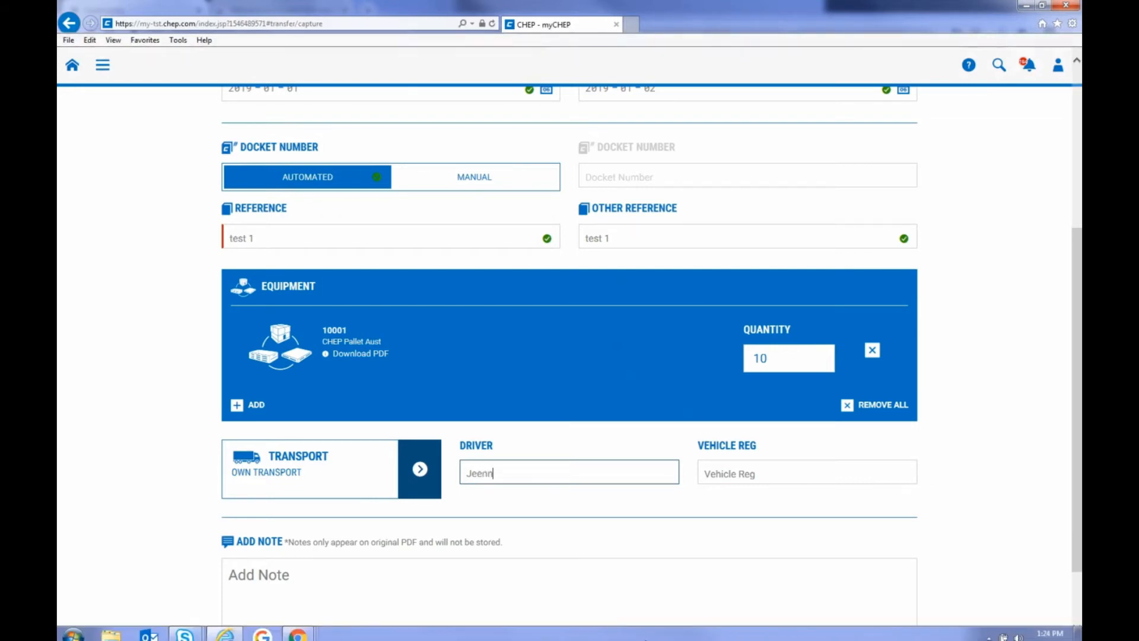
click(760, 475)
text(111)
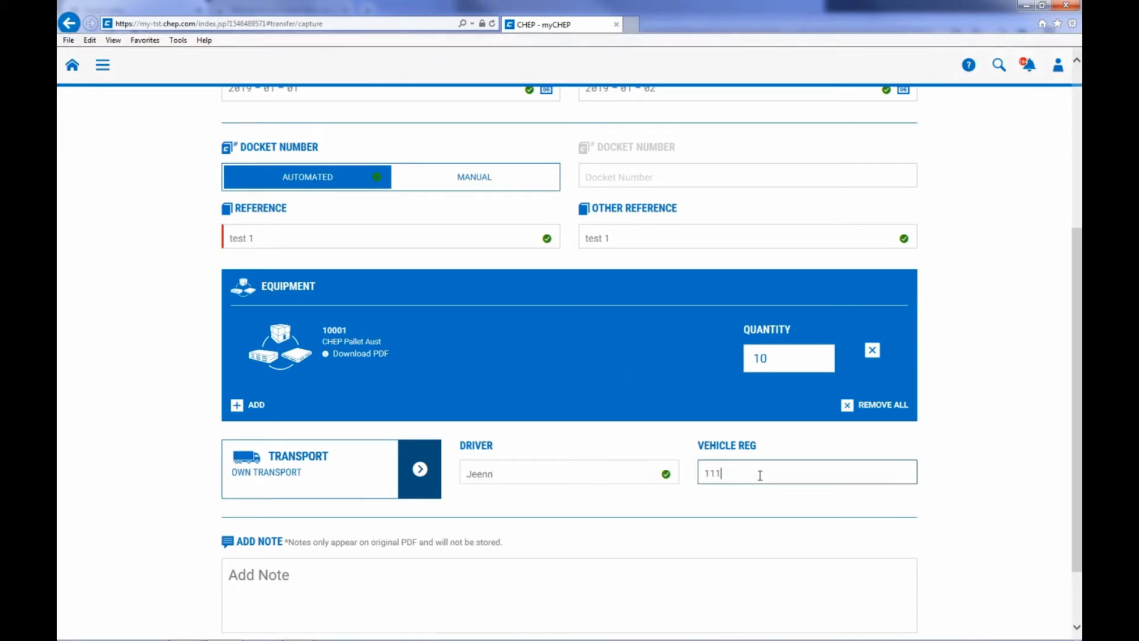
text(kjo)
Add a note asking the driver by name to please see a named contact at back door.
click(288, 565)
text(J)
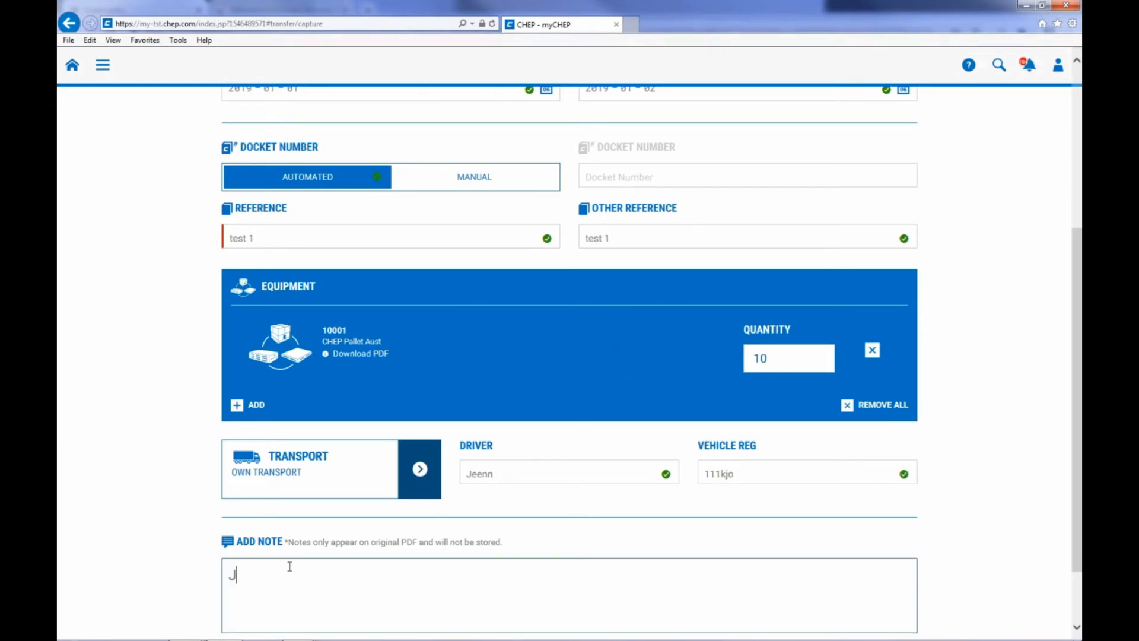
text(enn ple)
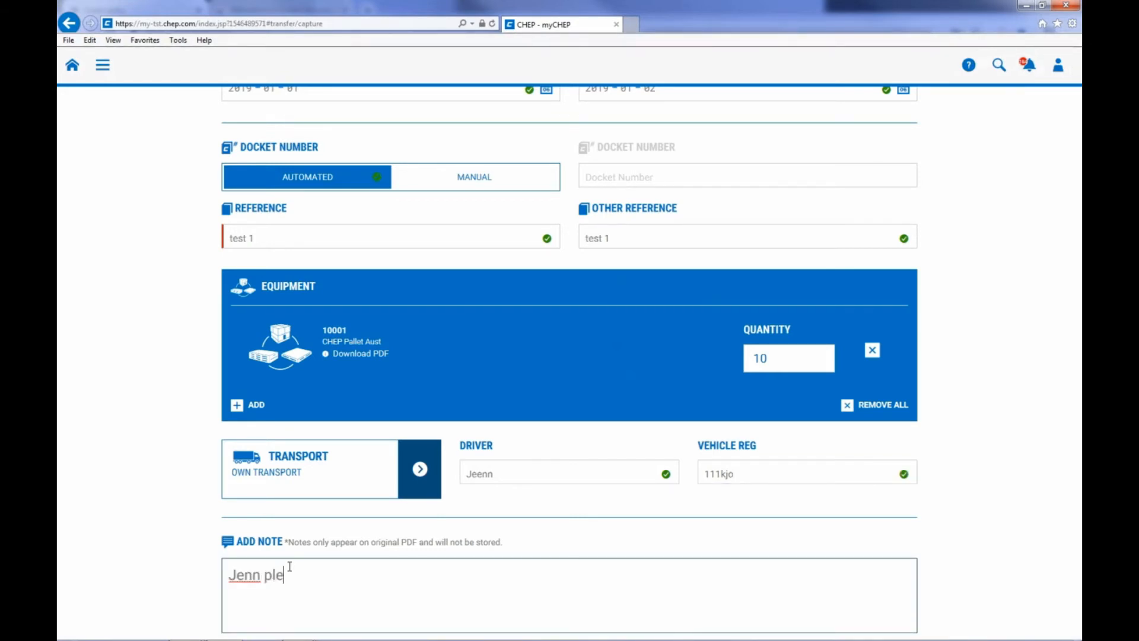
text(ase see Jack at ba)
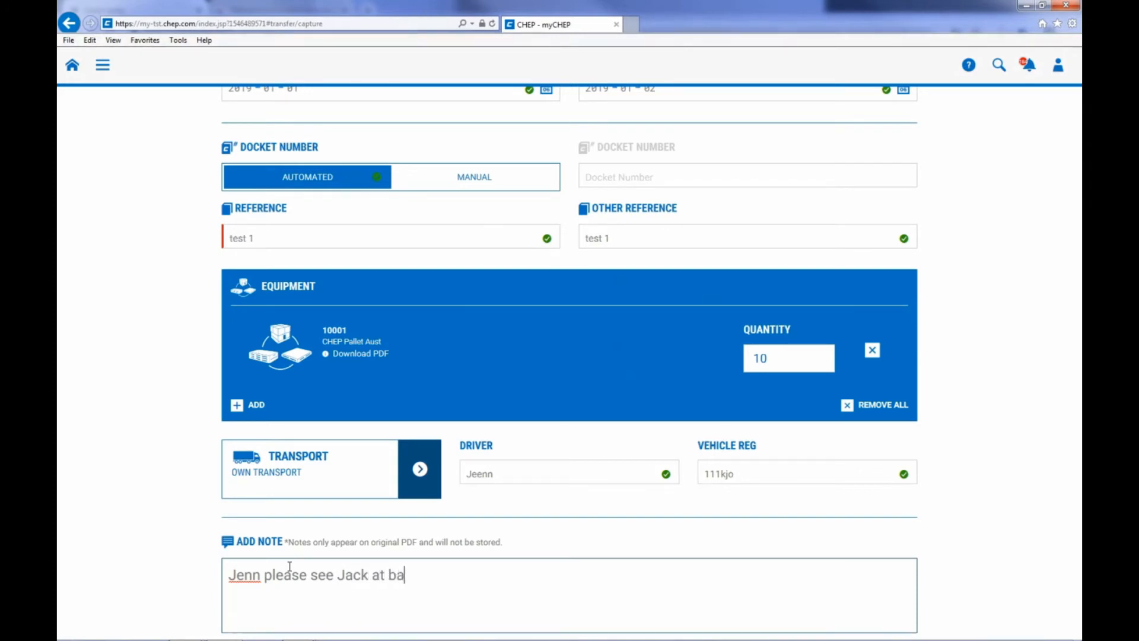
text(ck door)
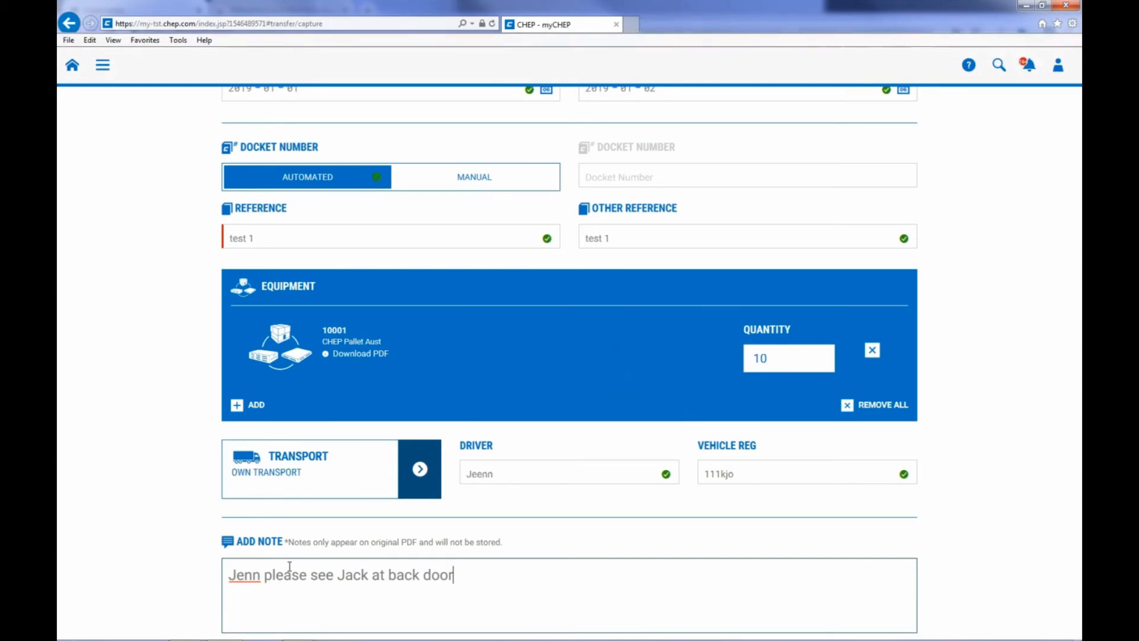
Submit the completed transfer-out of 10 CHEP pallets.
scroll(289, 566, down, 1)
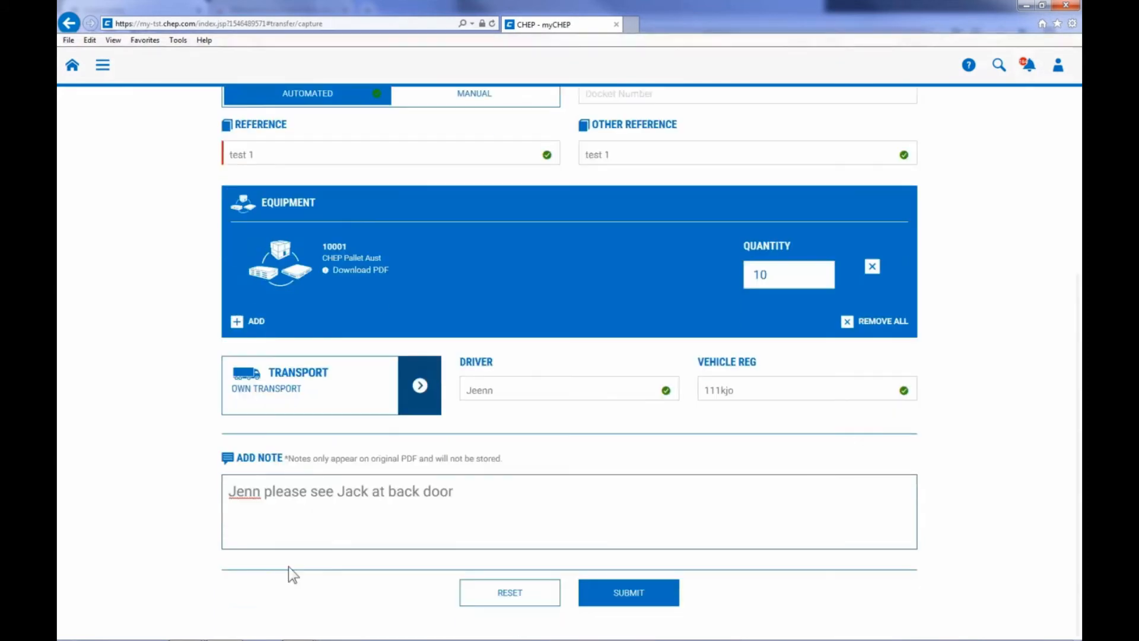
click(636, 599)
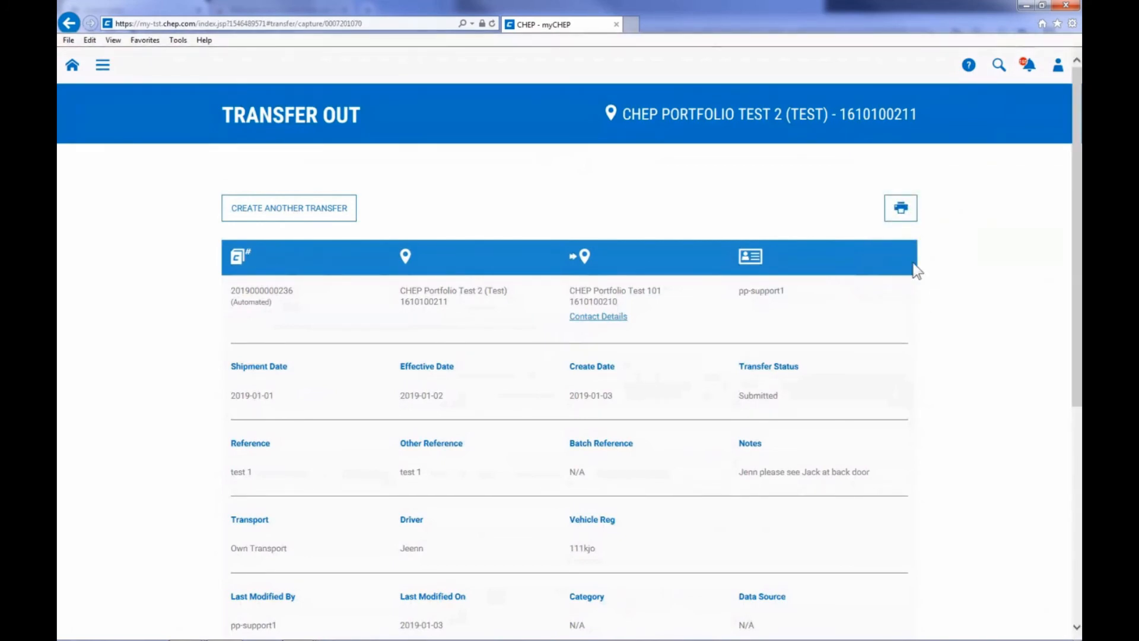
Open the submitted transfer's PDF validation document, print it on the HP Officejet Pro 8610, and close the document.
click(902, 209)
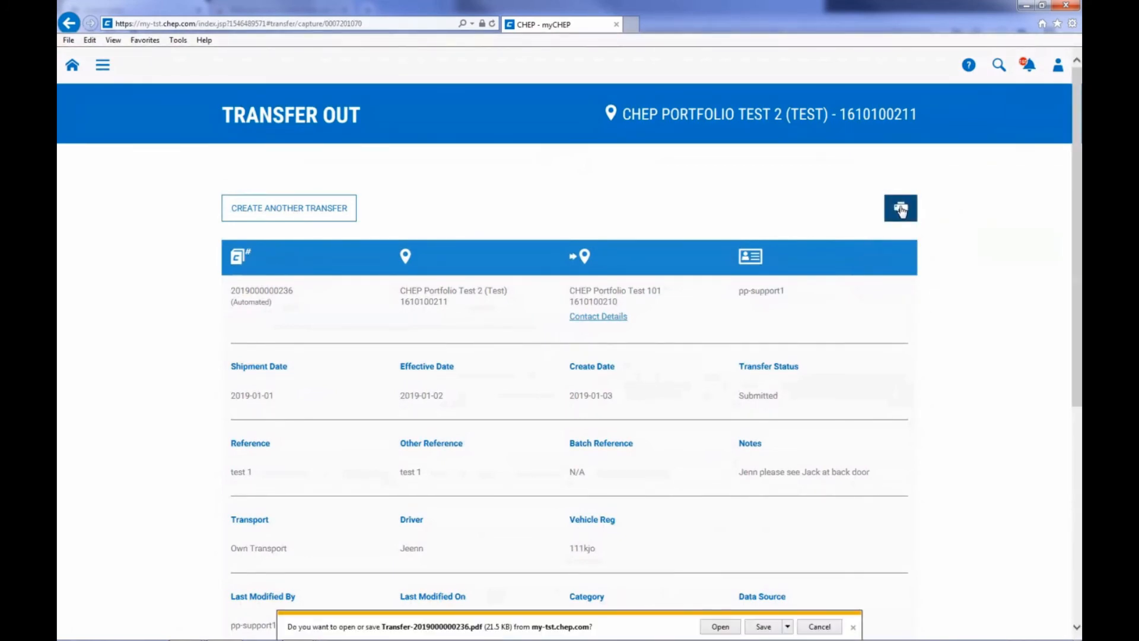
click(720, 626)
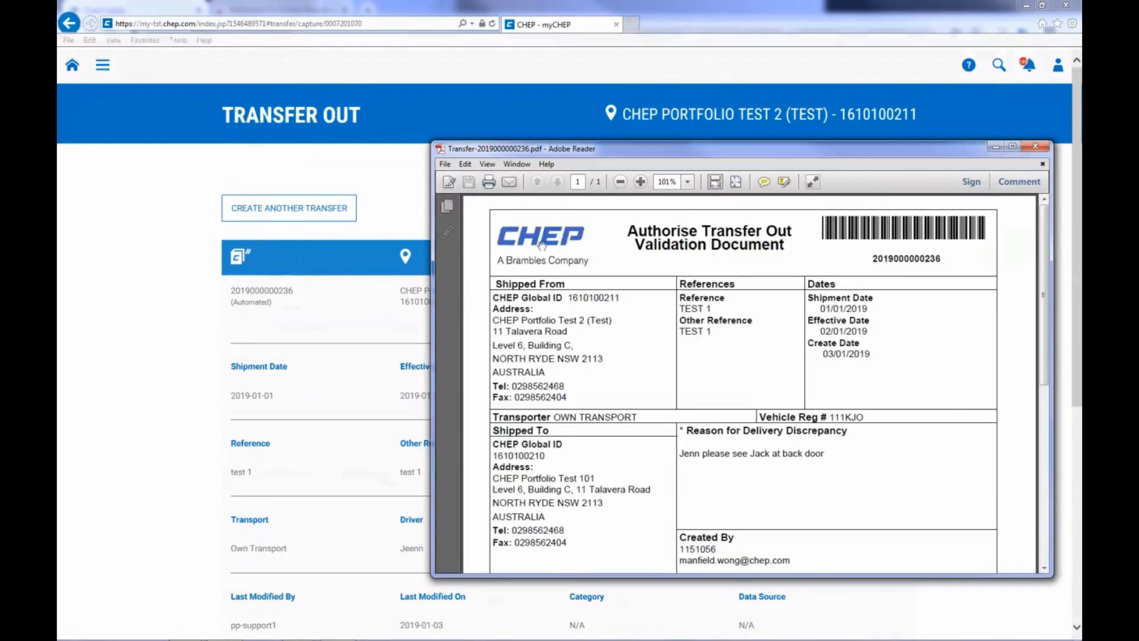
click(489, 182)
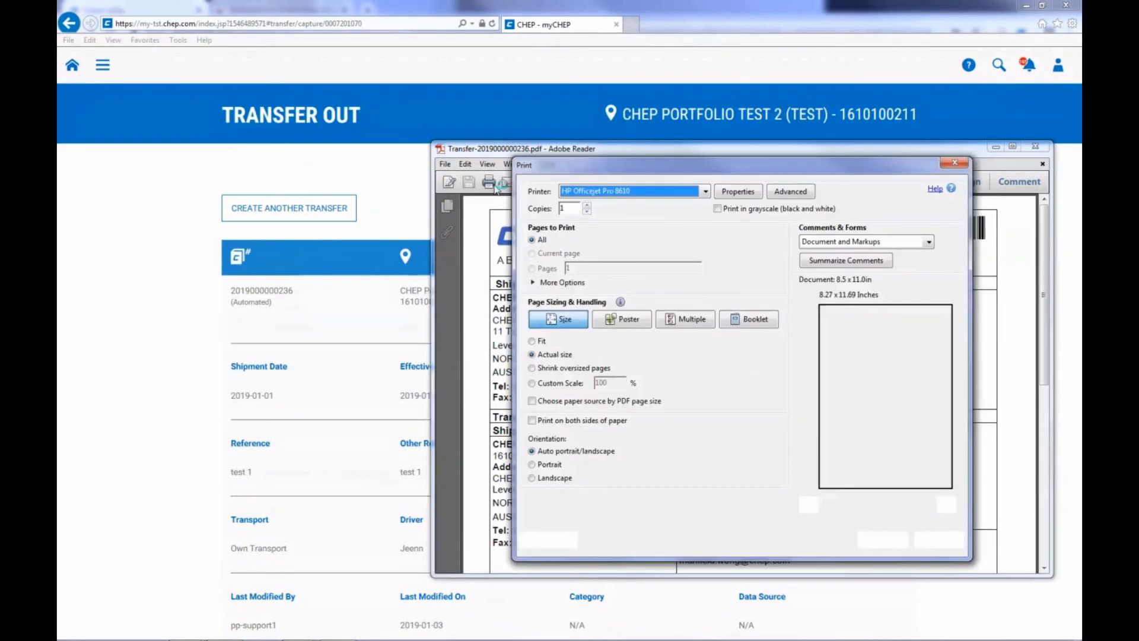
click(874, 546)
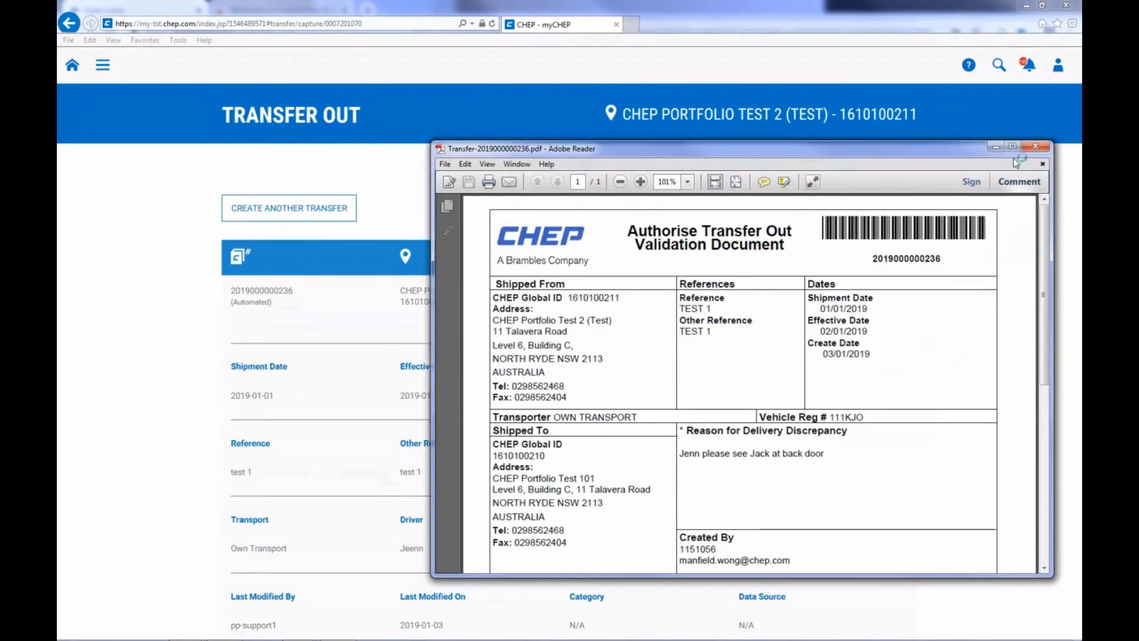
click(1033, 146)
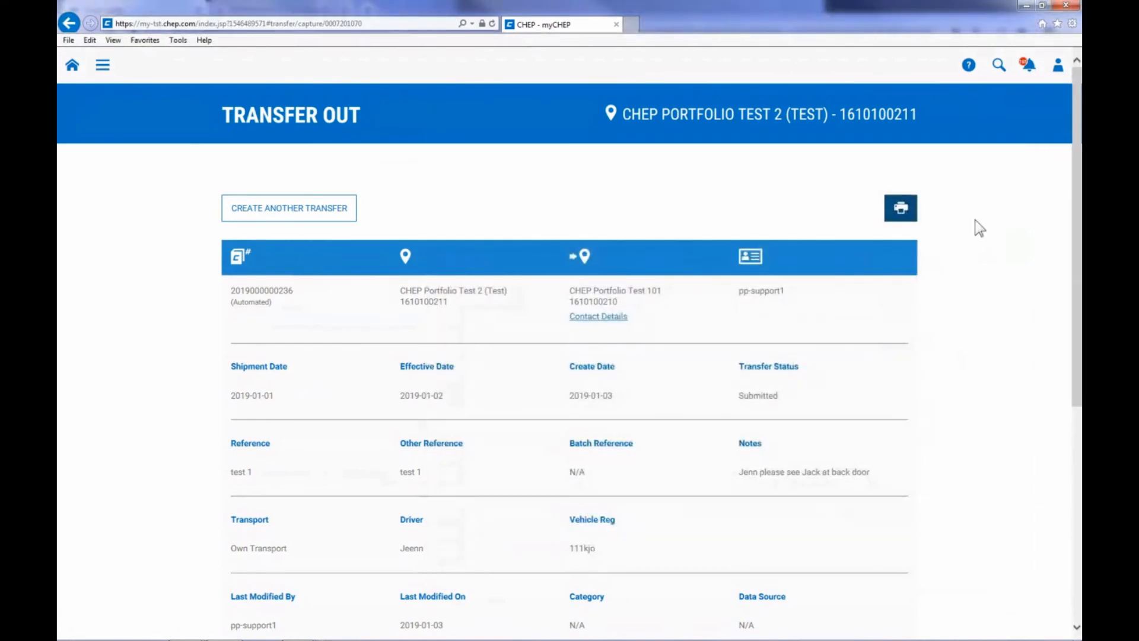